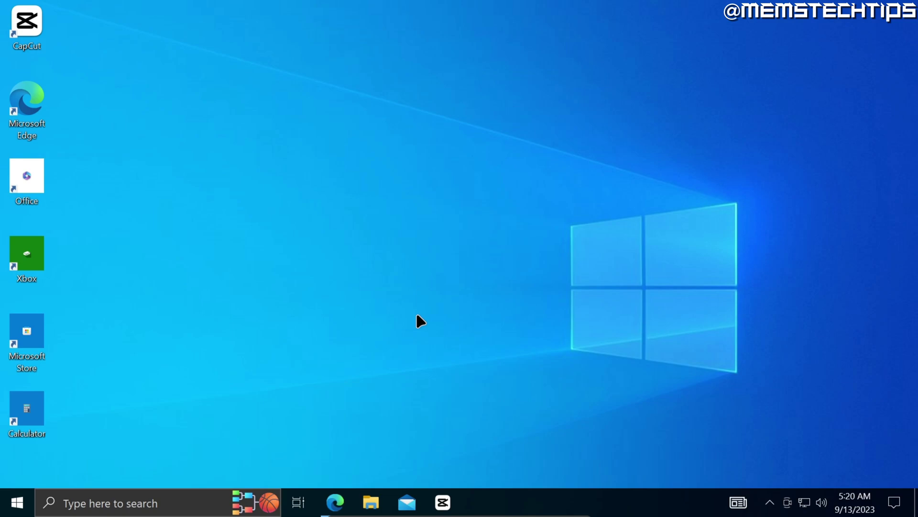
# In Edge, go from Uptodown's WhatsApp Desktop page to the latest version's download page
pyautogui.click(335, 504)
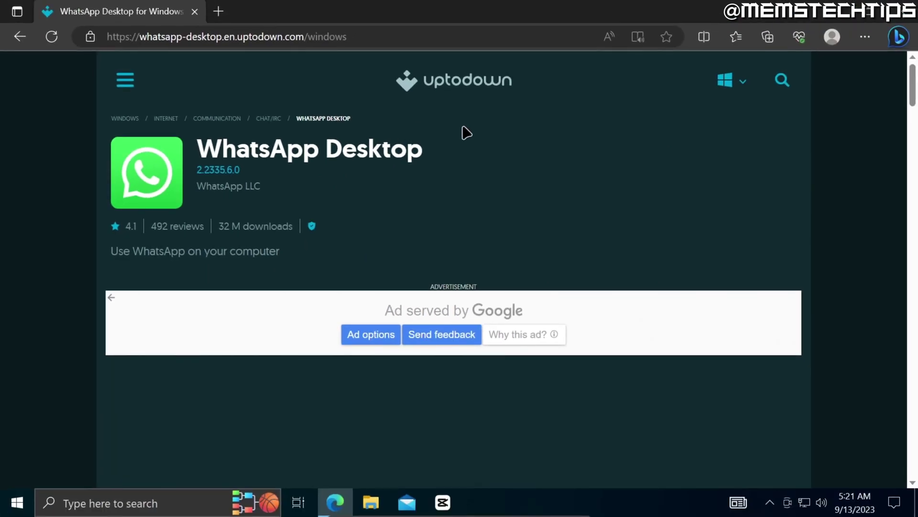
pyautogui.moveTo(914, 84); pyautogui.dragTo(915, 107)
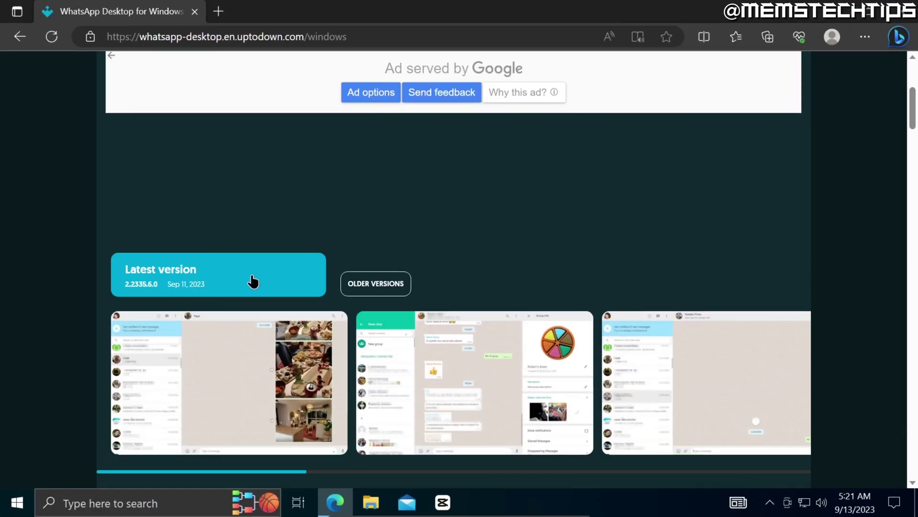
pyautogui.click(232, 277)
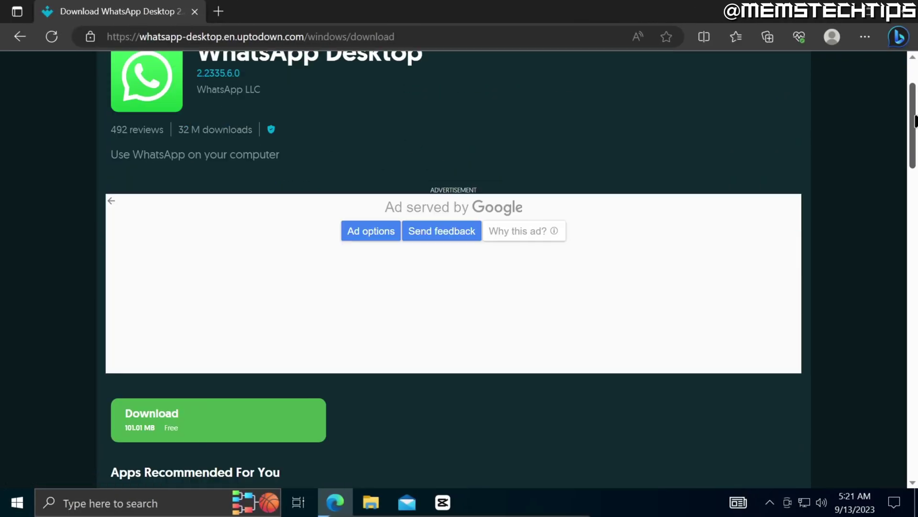
pyautogui.moveTo(914, 84); pyautogui.dragTo(914, 138)
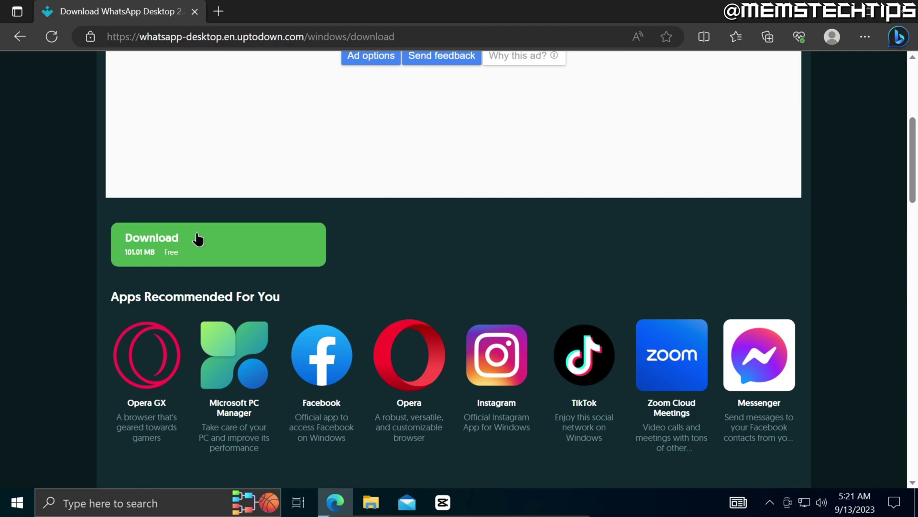
# Download and install WhatsApp 2.2335.6.0, maximize it, and start setup at the QR screen
pyautogui.click(215, 250)
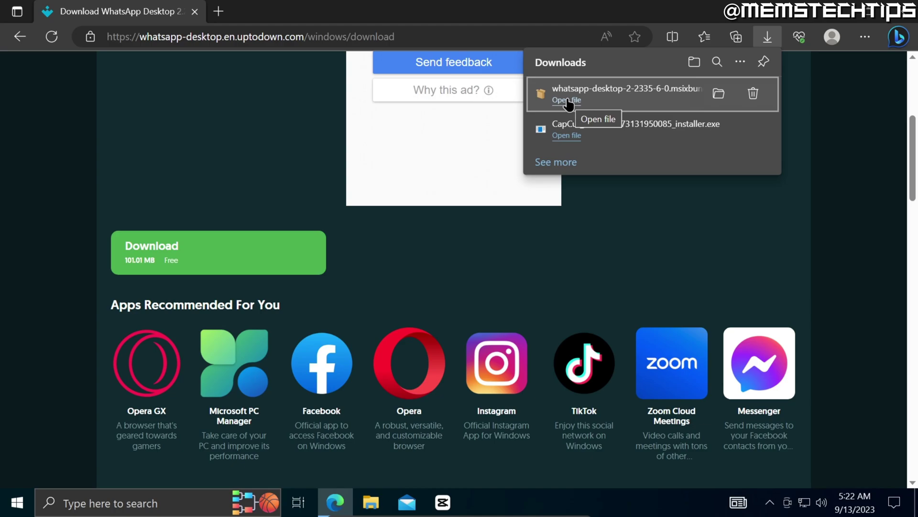
pyautogui.click(567, 102)
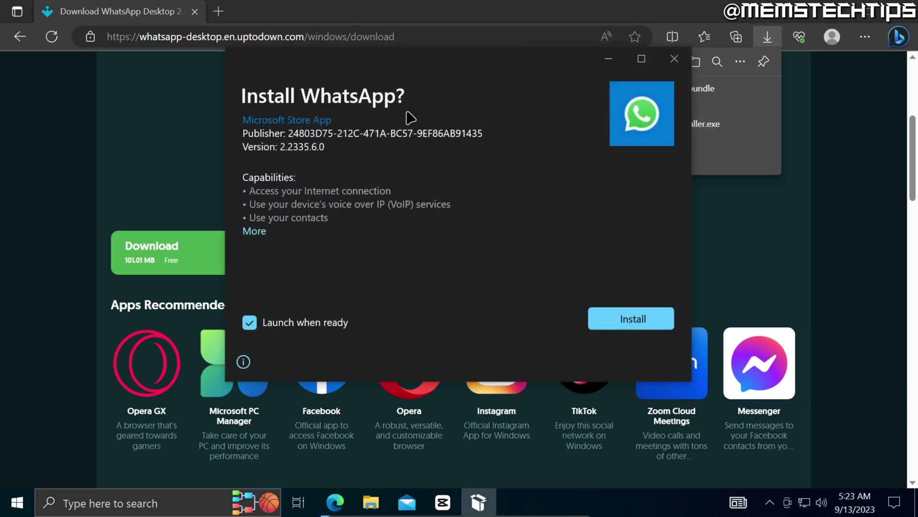
pyautogui.click(653, 325)
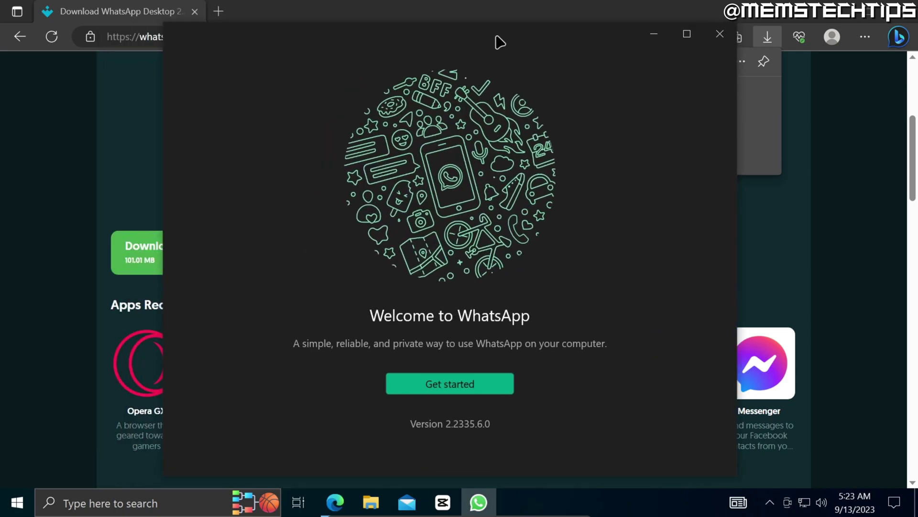
pyautogui.click(680, 41)
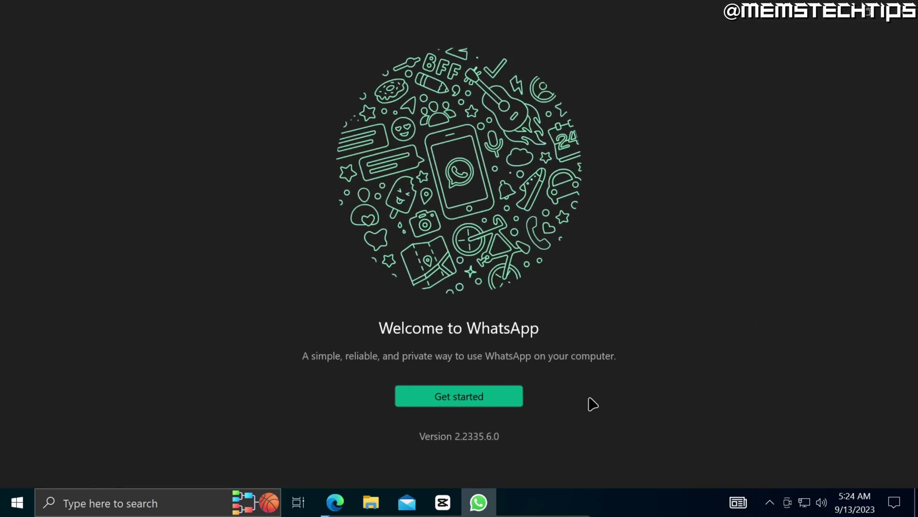
pyautogui.click(504, 403)
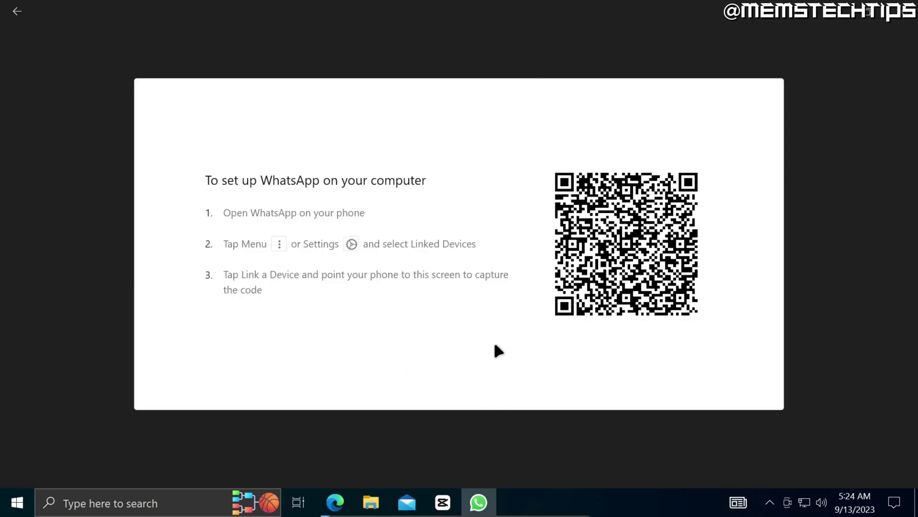